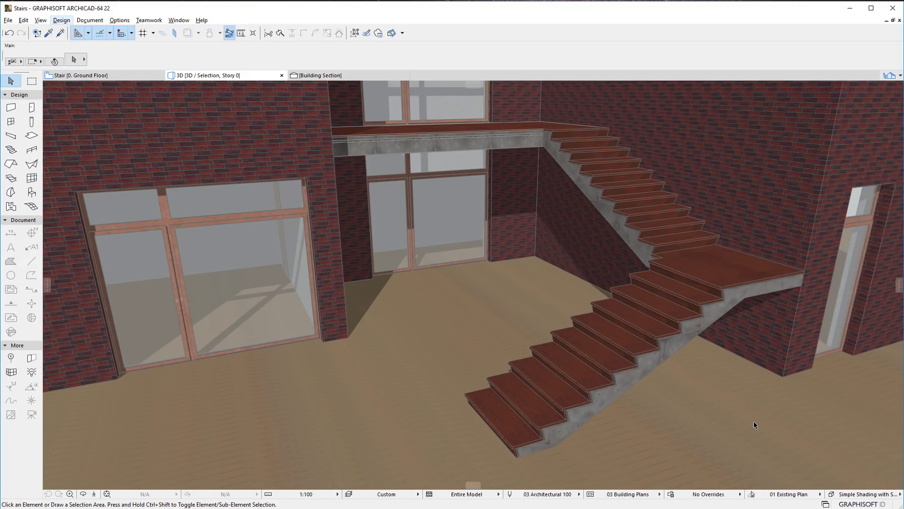
Step: Select the stair on the Ground Floor plan and open its Stair Selection Settings
click(109, 76)
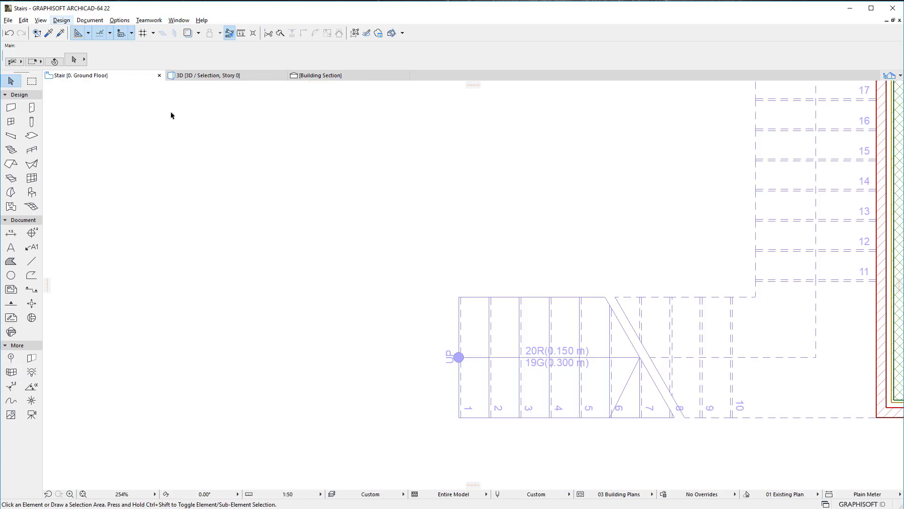
click(460, 298)
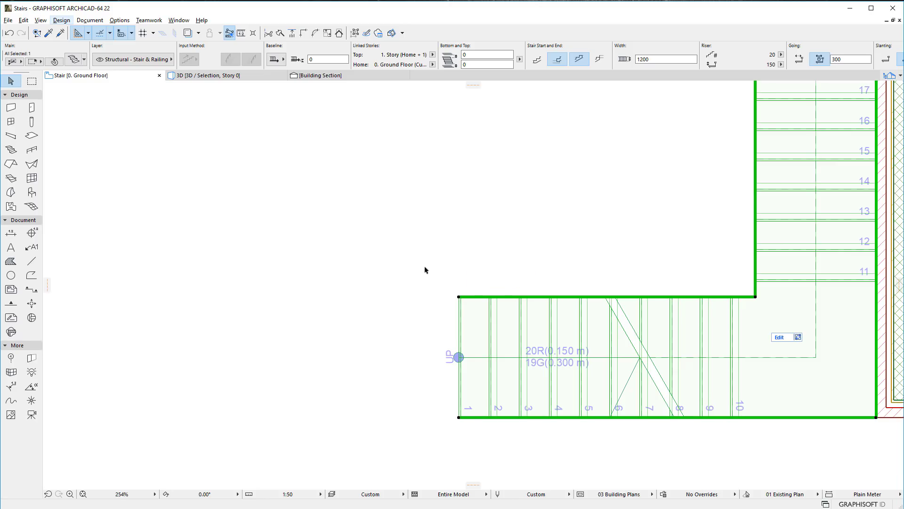
click(75, 61)
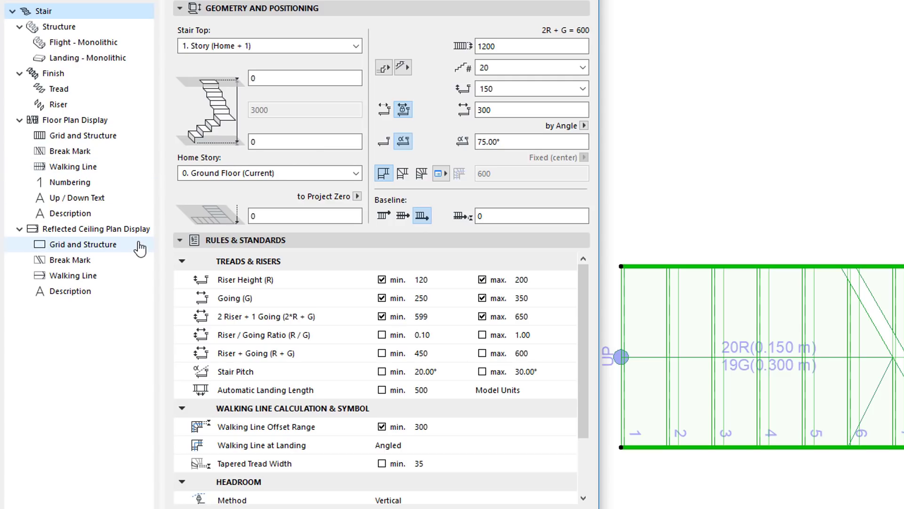
Step: Show Floor Plan Display > Grid and Structure with Structure Component Settings expanded in an enlarged dialog
click(144, 141)
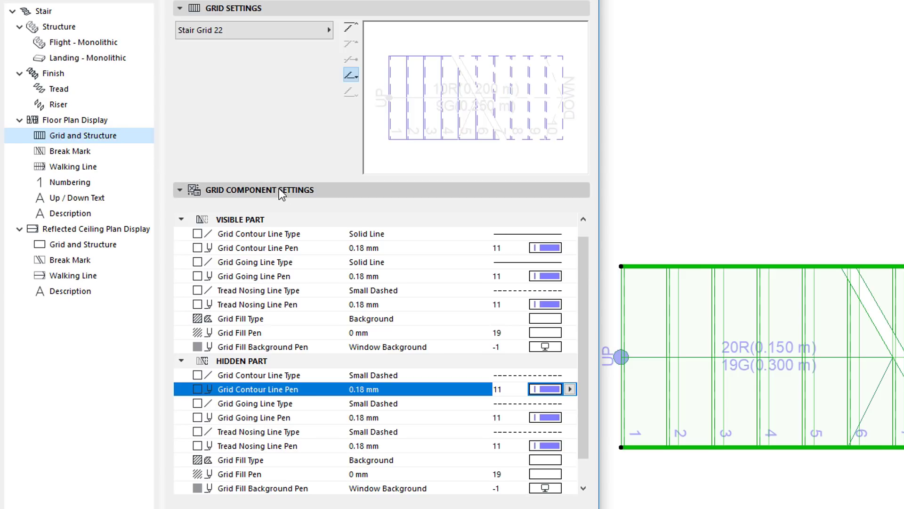
drag(583, 255, 584, 315)
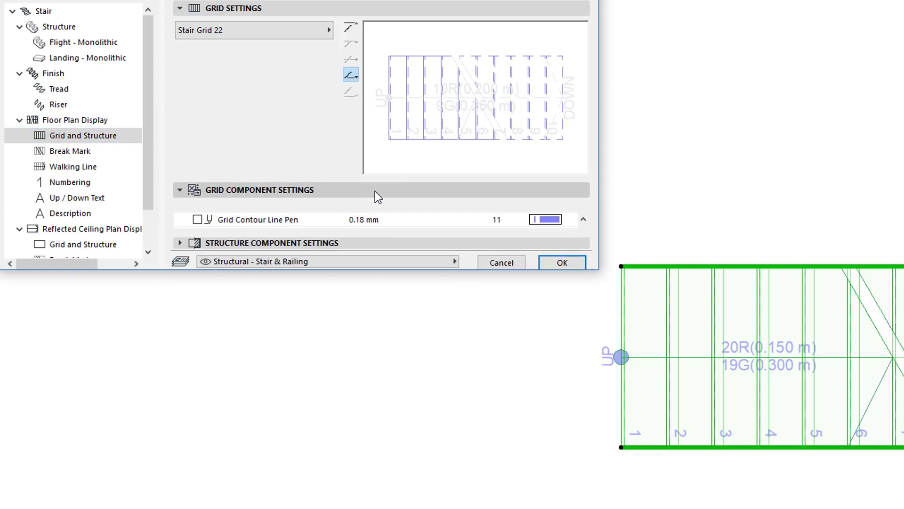
click(374, 191)
click(380, 206)
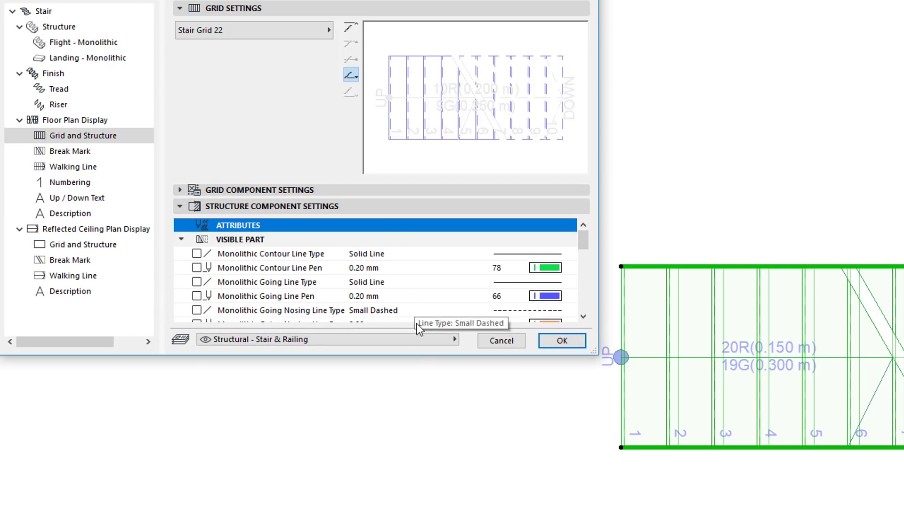
drag(416, 357, 416, 508)
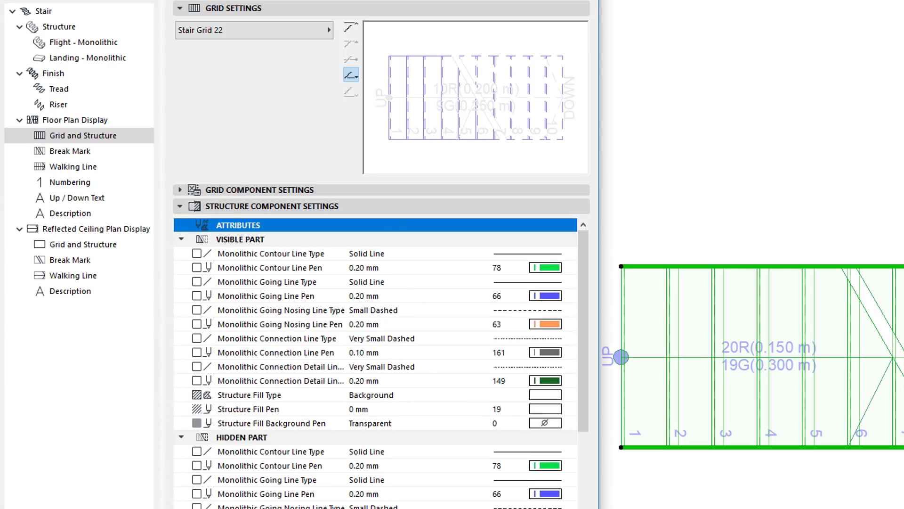
drag(585, 394, 583, 485)
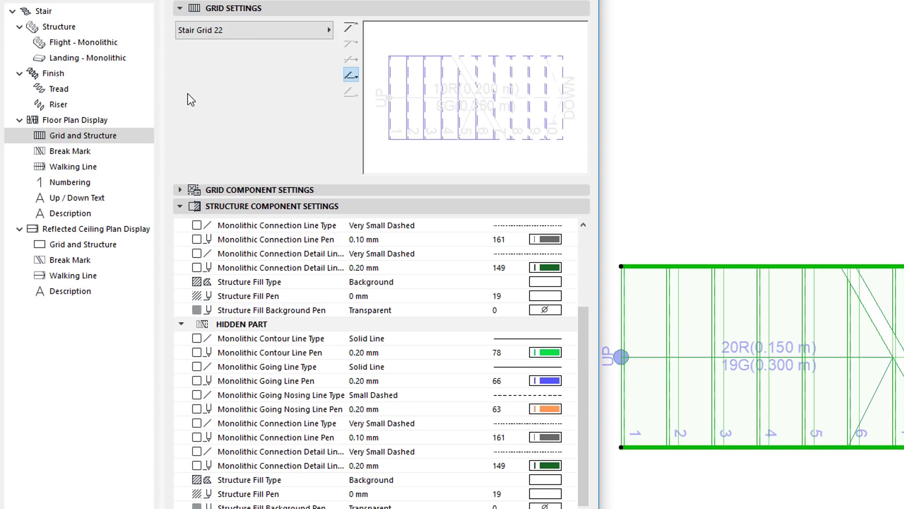
drag(581, 332, 589, 240)
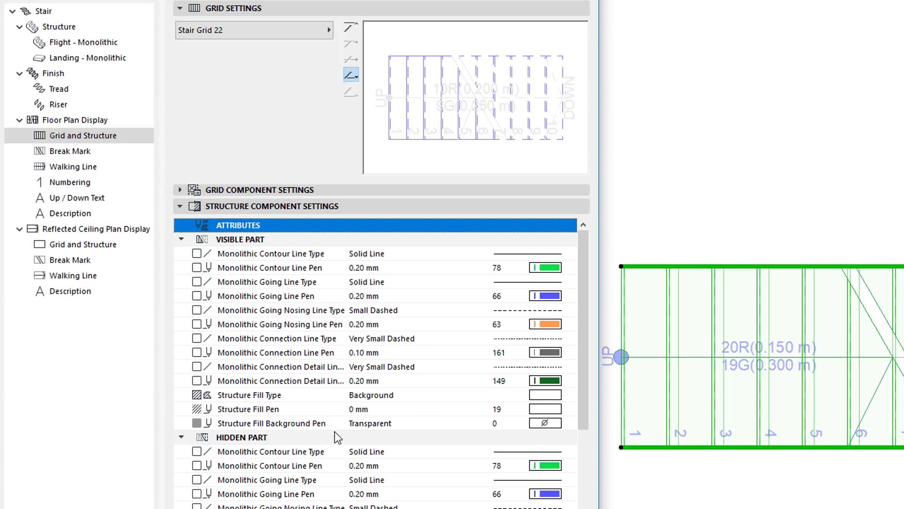
Step: Expand both the Visible Part and Hidden Part attribute groups of the structure settings
click(182, 239)
click(182, 239)
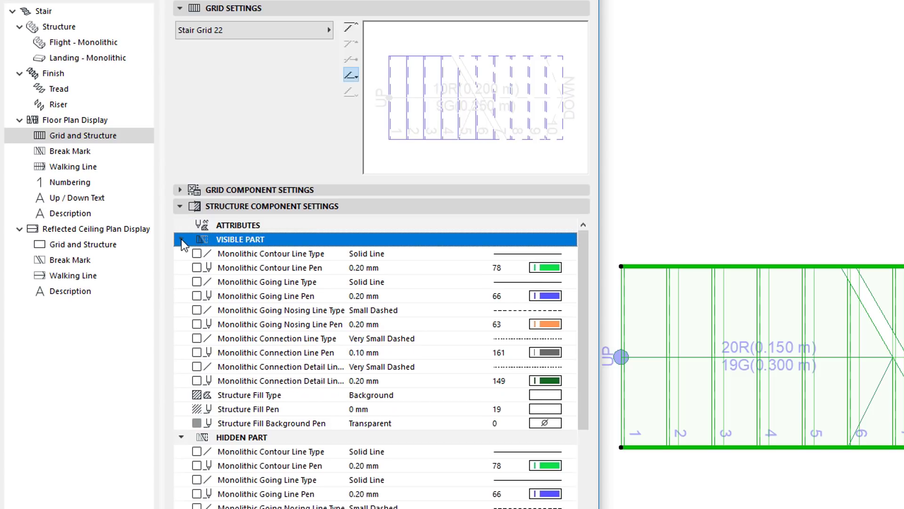
click(181, 239)
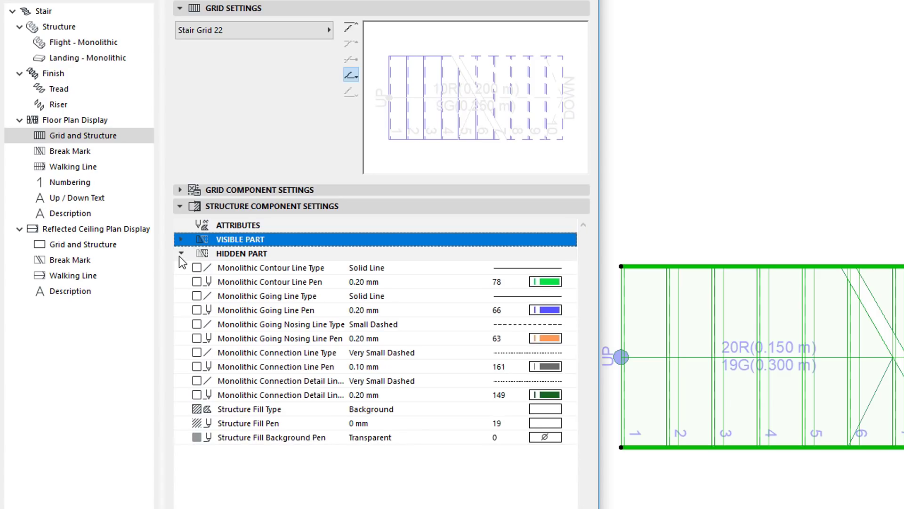
click(182, 253)
click(181, 254)
click(182, 254)
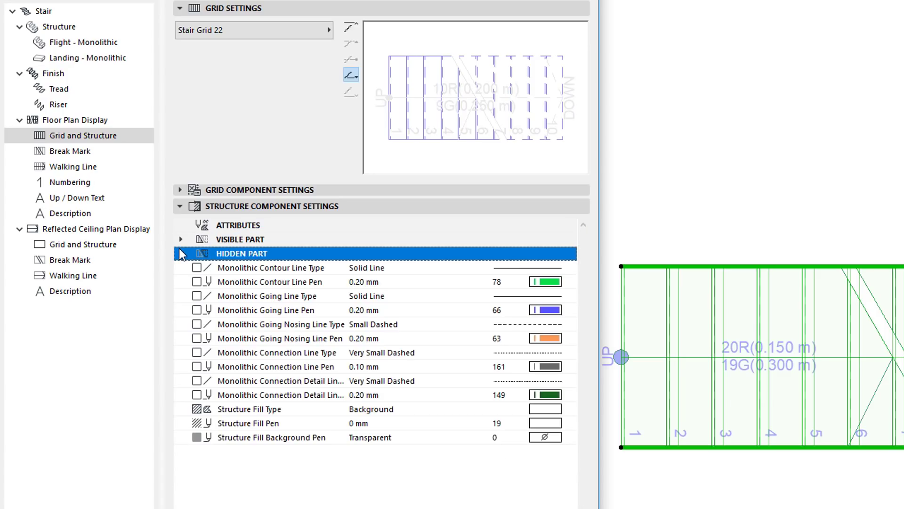
click(182, 239)
click(183, 240)
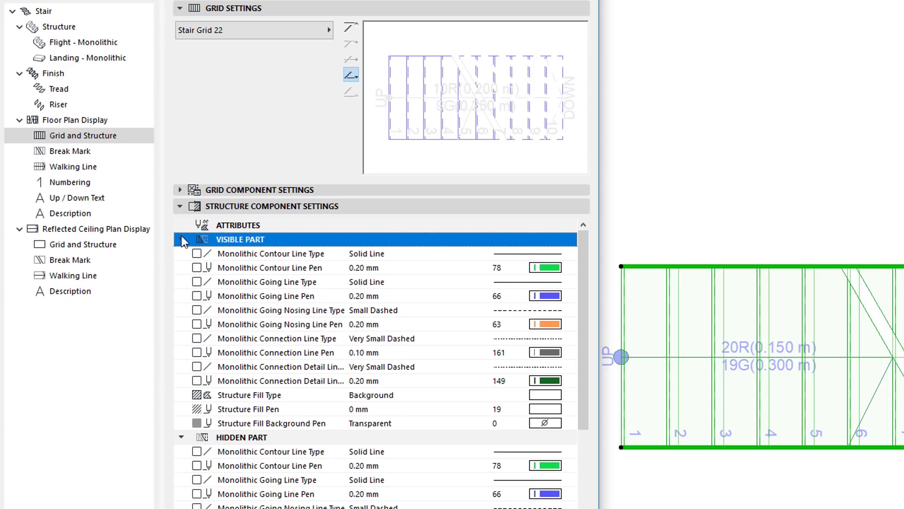
Step: Preview the Monolithic contour, going, nosing, connection and connection-detail line rows, and check Flight - Monolithic
click(406, 254)
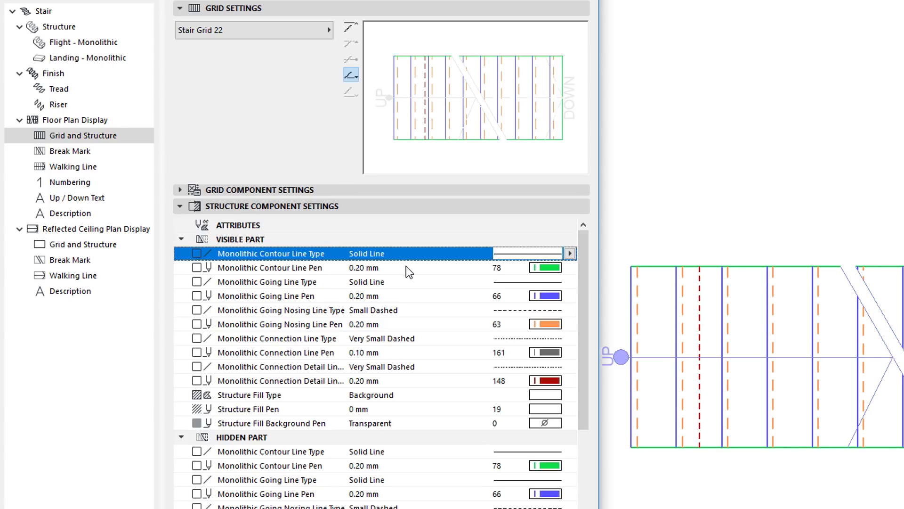
click(407, 267)
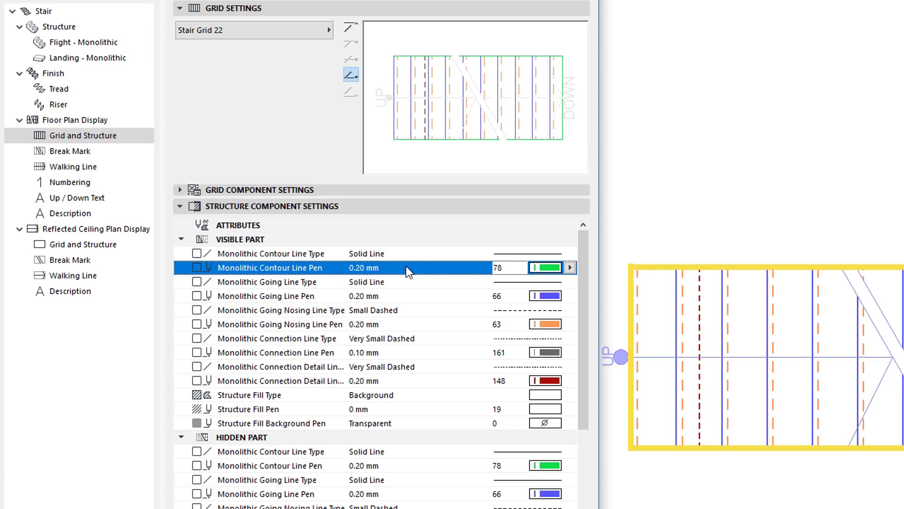
click(408, 297)
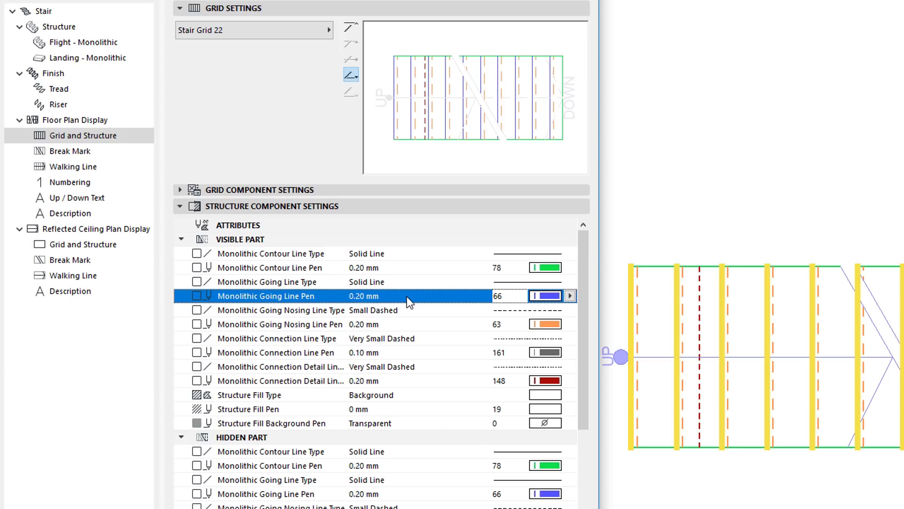
click(408, 325)
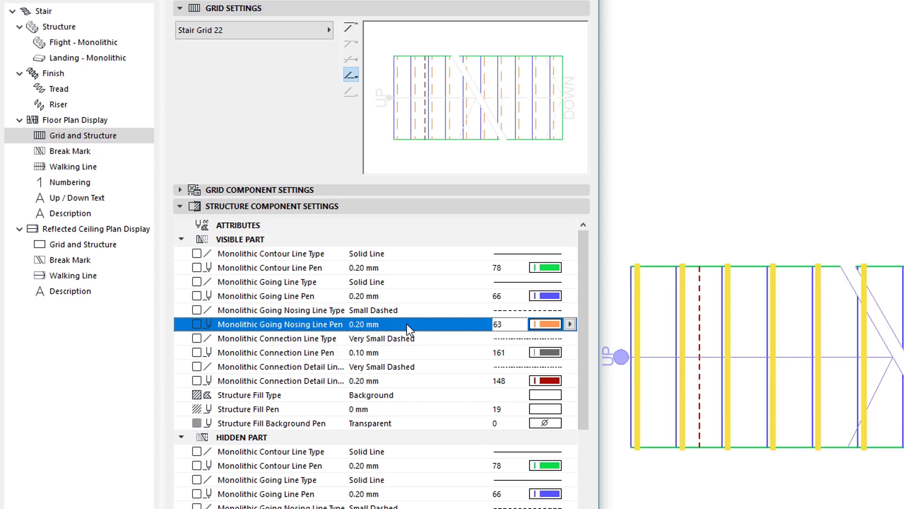
click(407, 352)
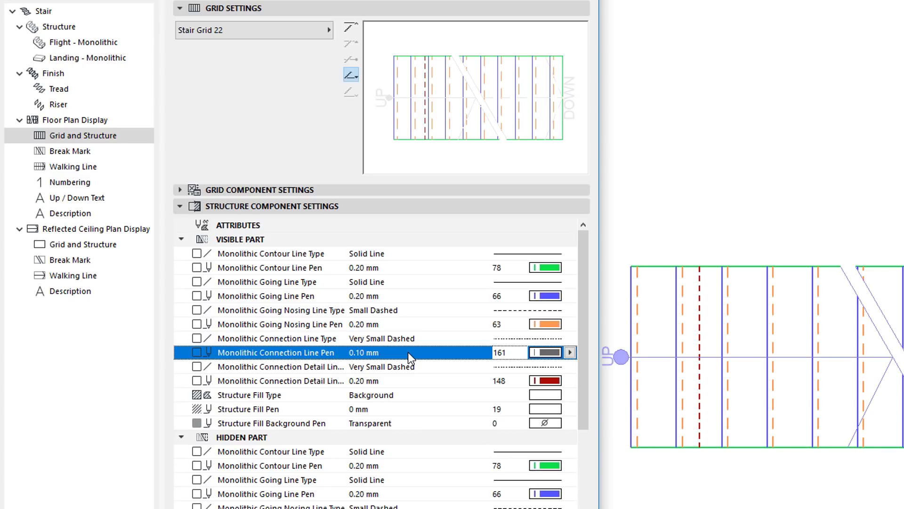
click(411, 382)
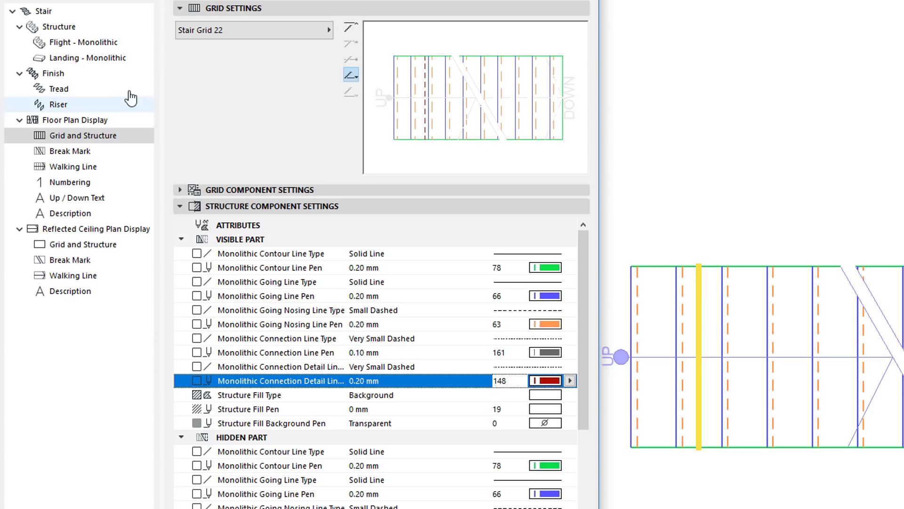
click(117, 46)
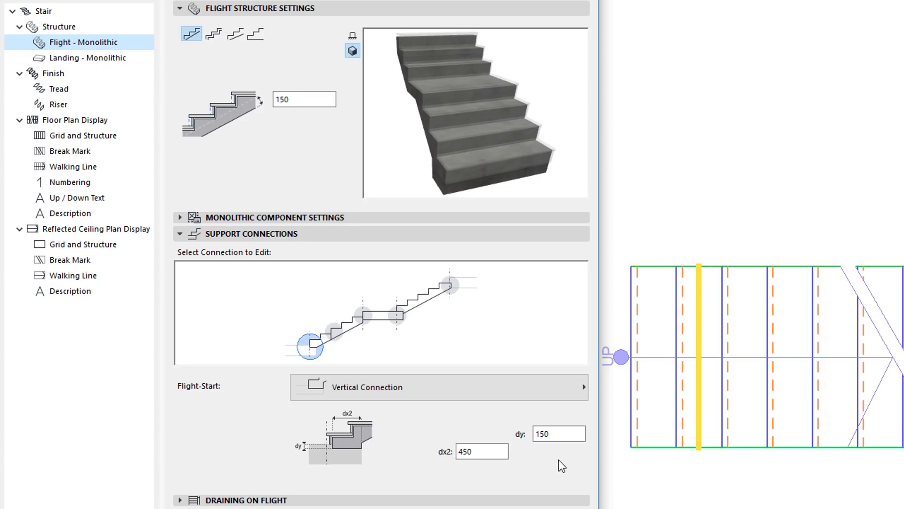
click(132, 140)
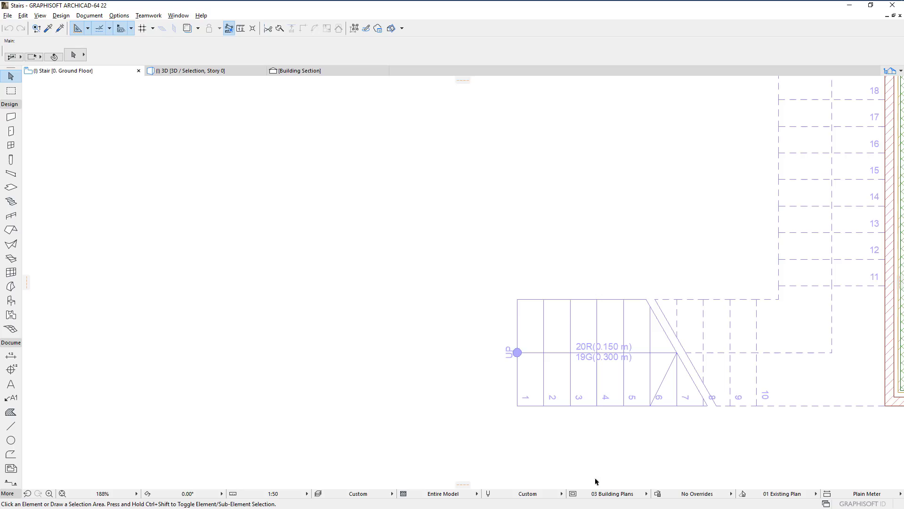
Step: In 03 Building Plans Model View Options, toggle Structure - Monolithic, leaving it off
click(573, 496)
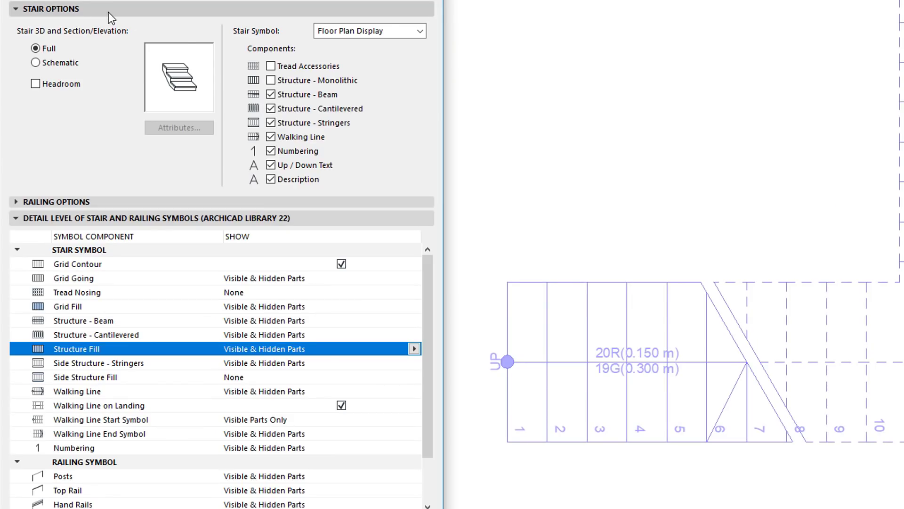
click(271, 94)
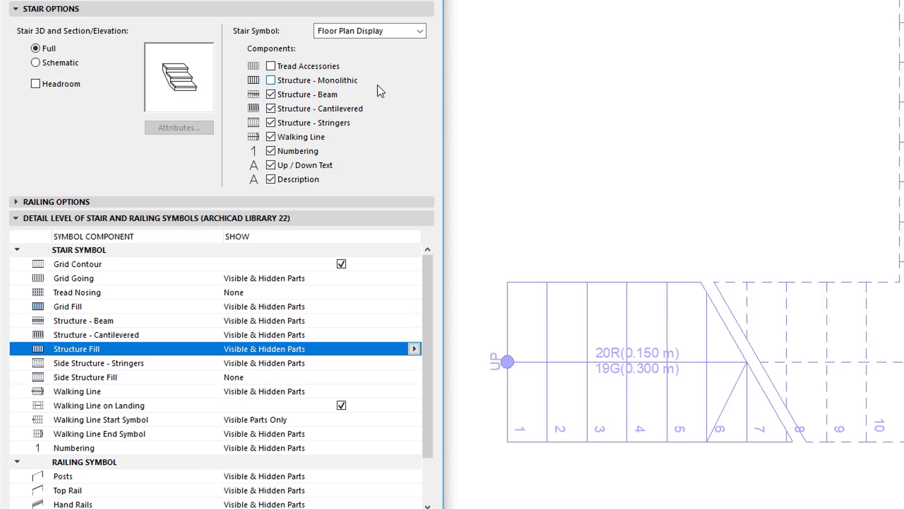
click(347, 83)
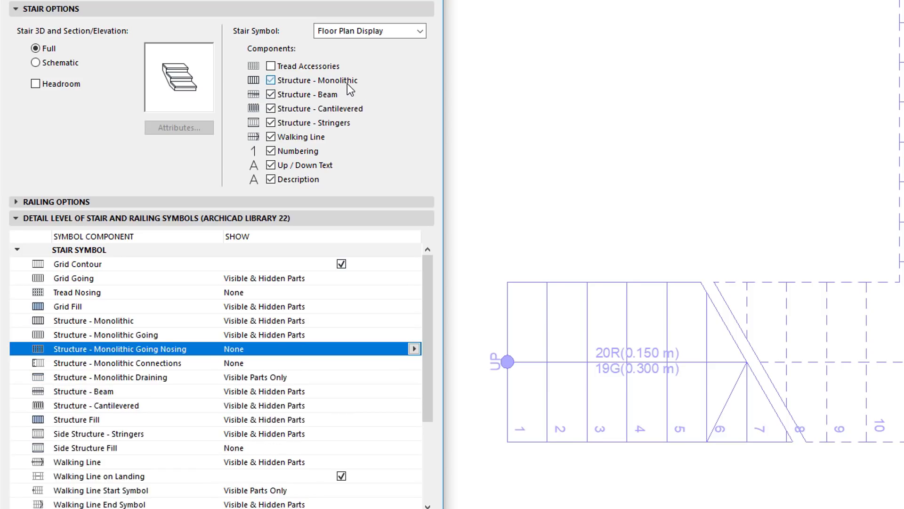
click(346, 84)
click(346, 83)
click(346, 84)
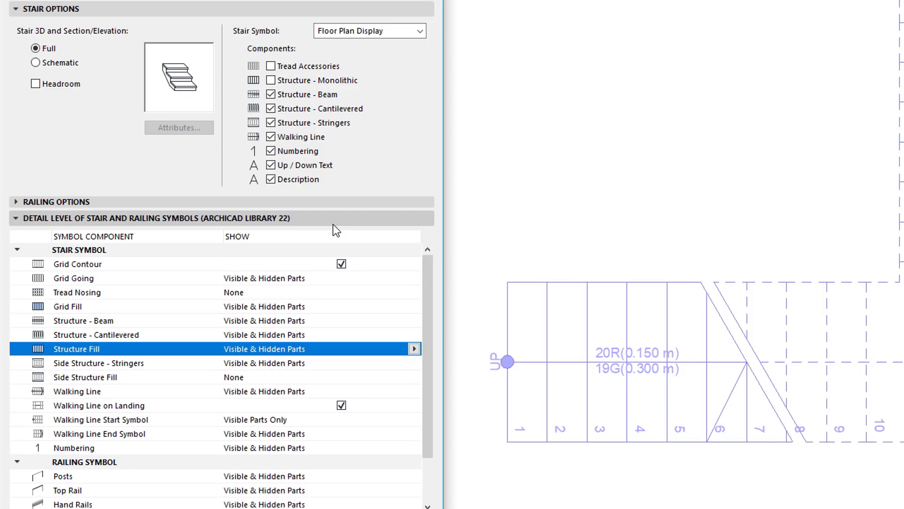
Step: Uncheck the stair's Grid Contour and apply the model view options
click(342, 264)
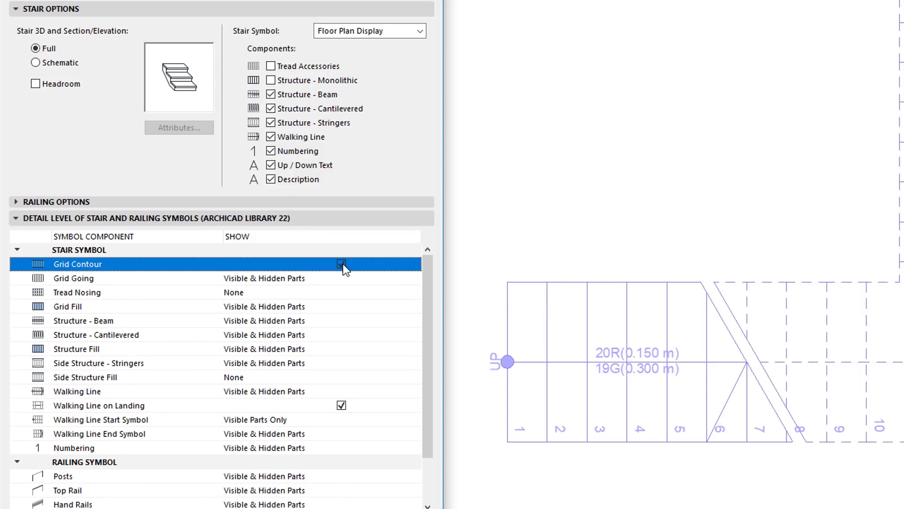
click(415, 278)
click(477, 278)
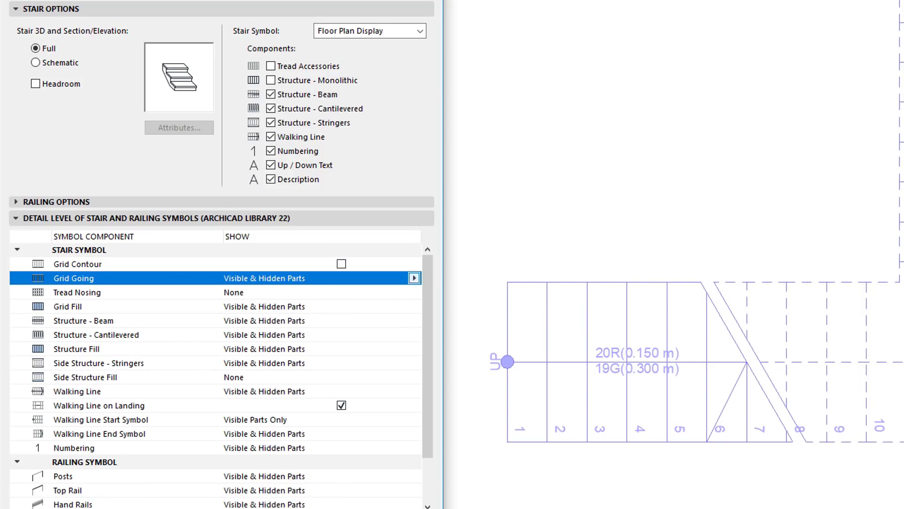
key(Return)
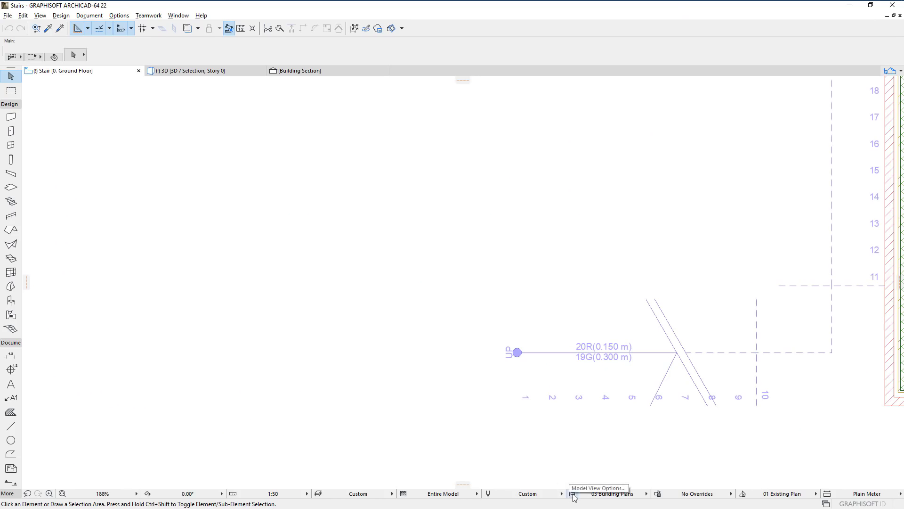
Step: Set Grid Going to Visible & Hidden Parts and turn Grid Contour back on
click(573, 494)
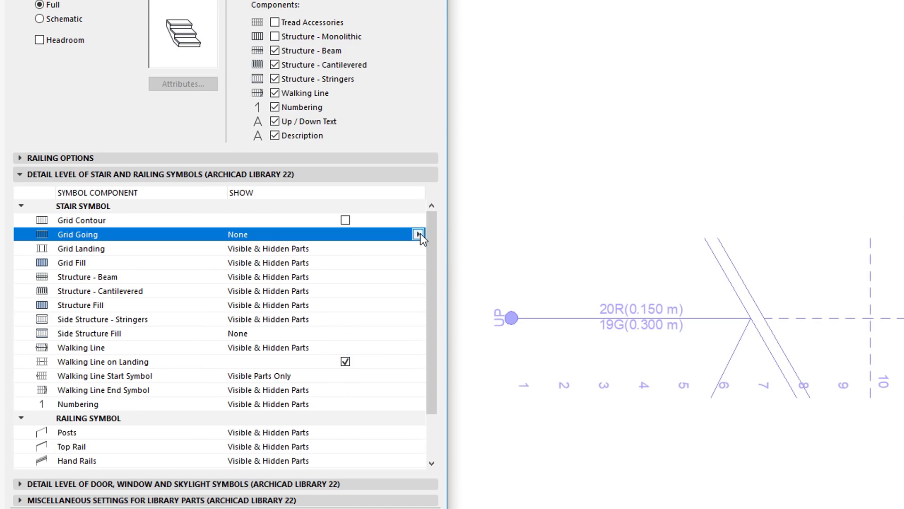
click(418, 234)
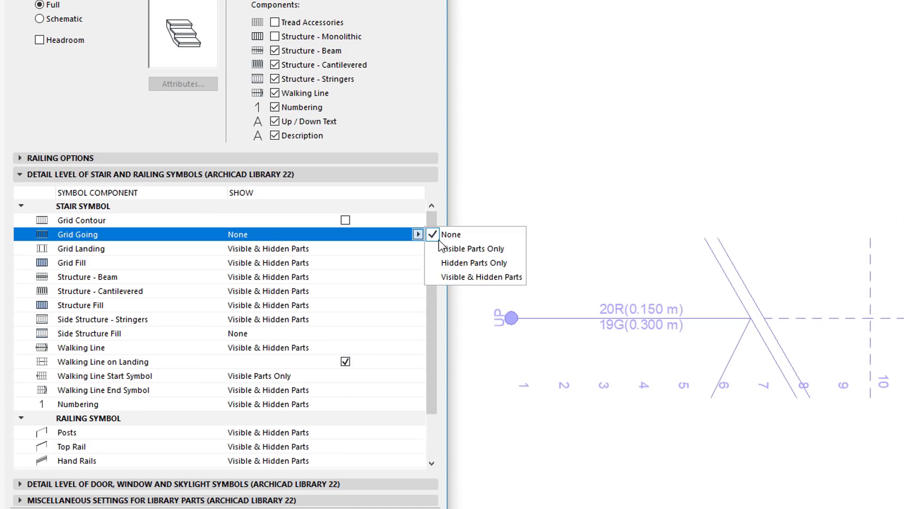
click(471, 276)
click(345, 220)
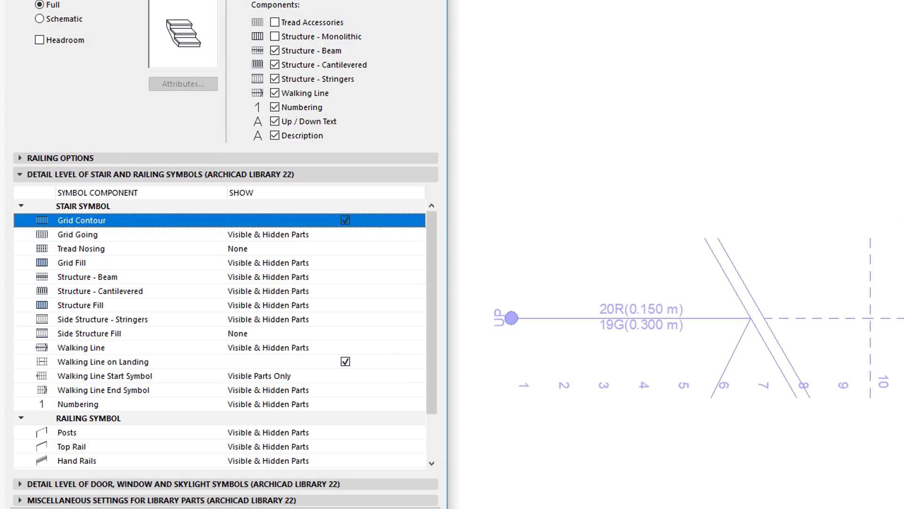
click(409, 506)
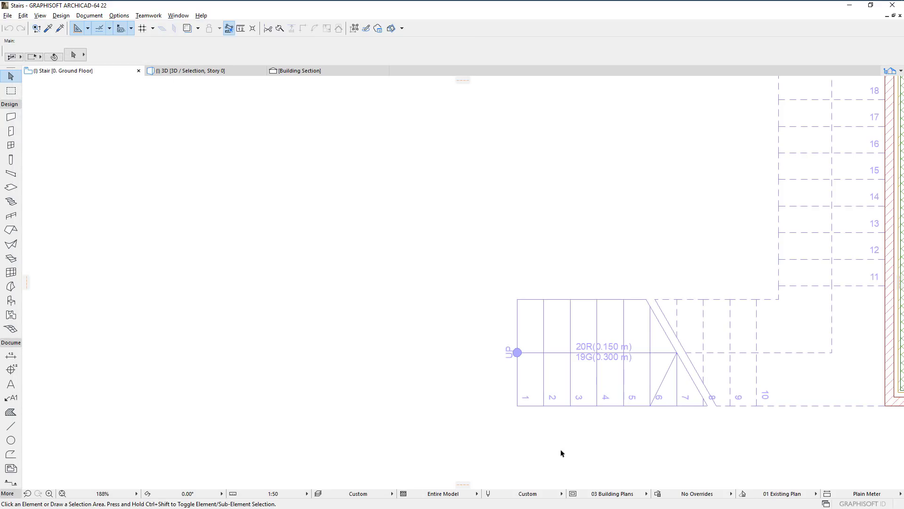
click(573, 492)
Step: Turn on Structure - Monolithic for the Stair Structure view and review its monolithic component settings
click(127, 120)
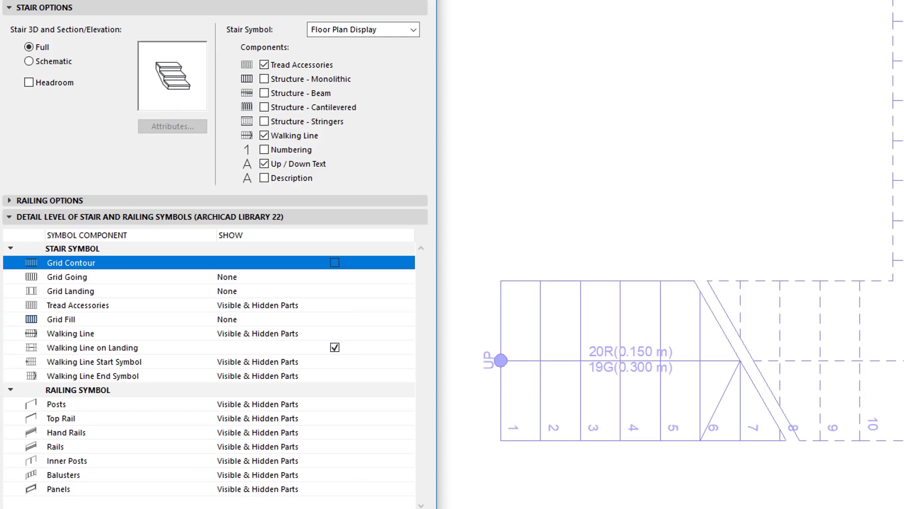
click(340, 81)
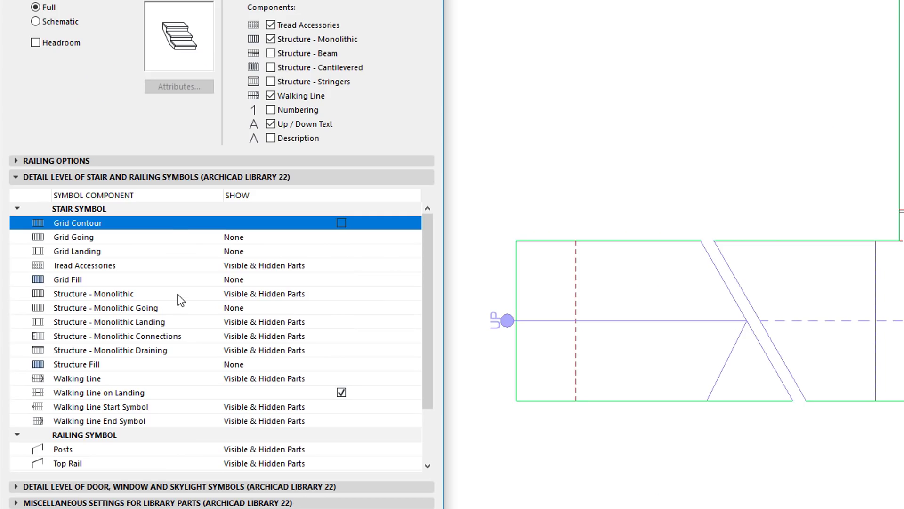
click(297, 334)
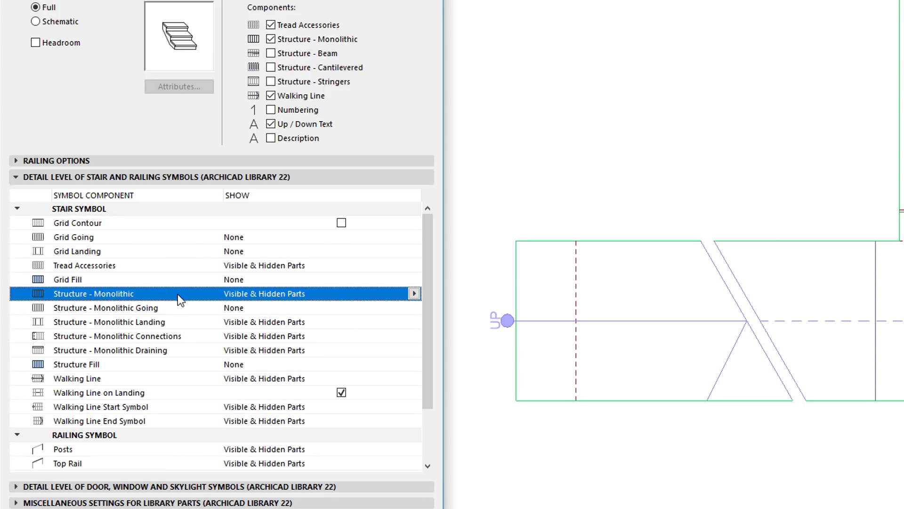
click(184, 308)
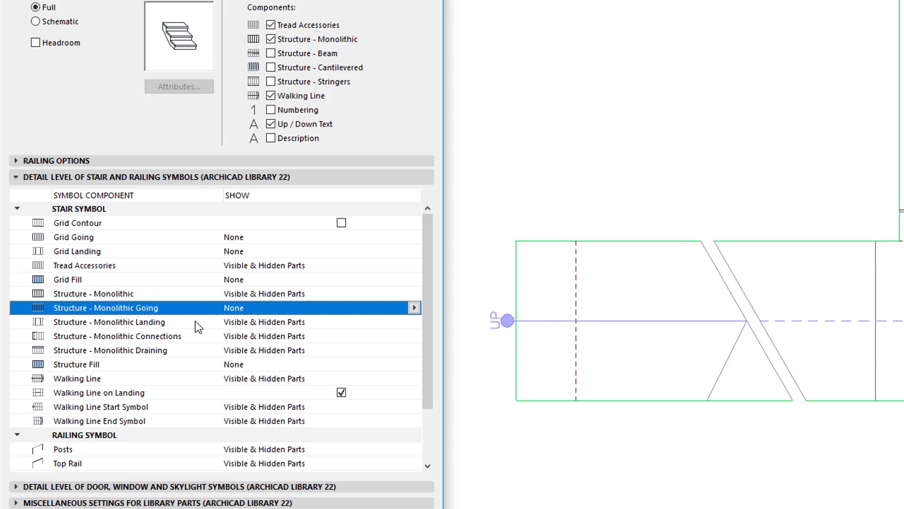
click(196, 324)
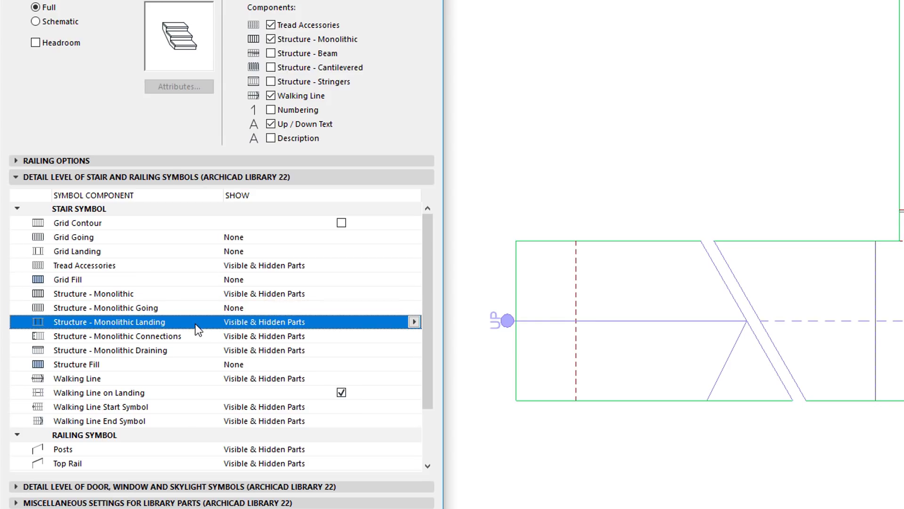
click(198, 336)
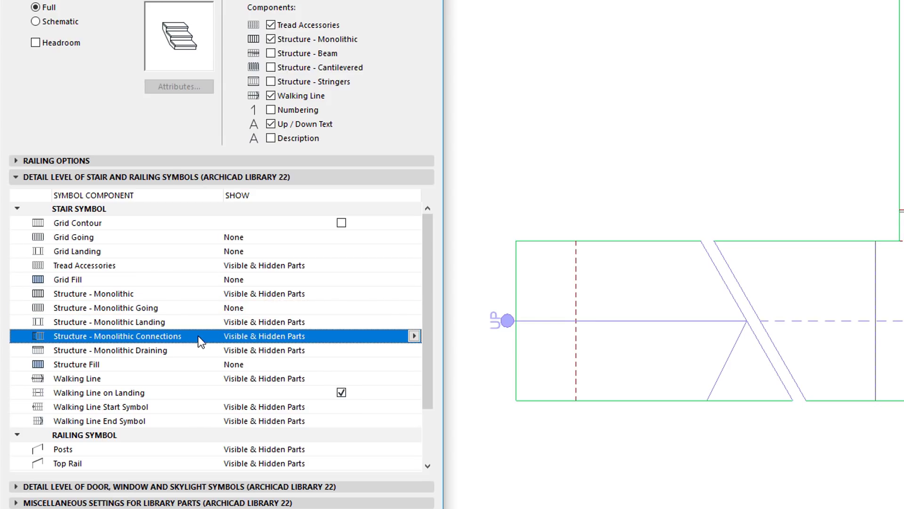
click(197, 350)
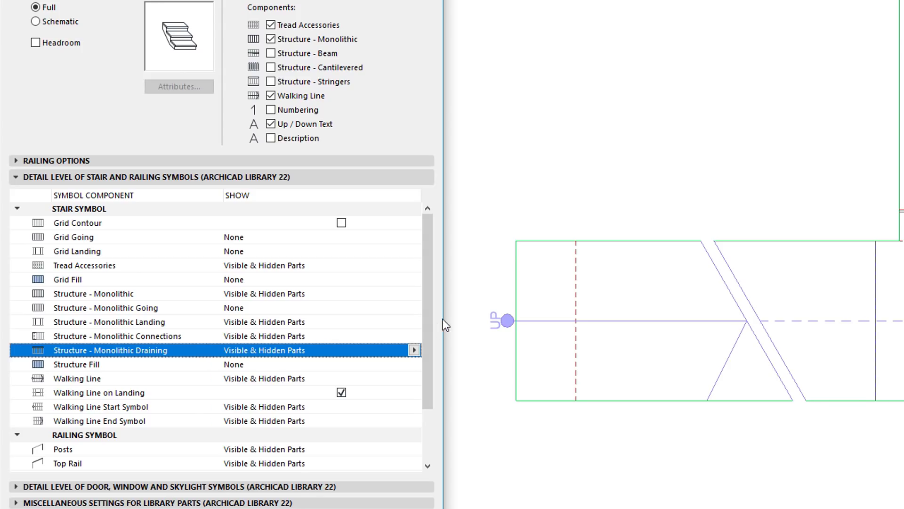
Step: Set Monolithic Going and Going Nosing to Visible & Hidden Parts and accept
click(414, 307)
click(460, 352)
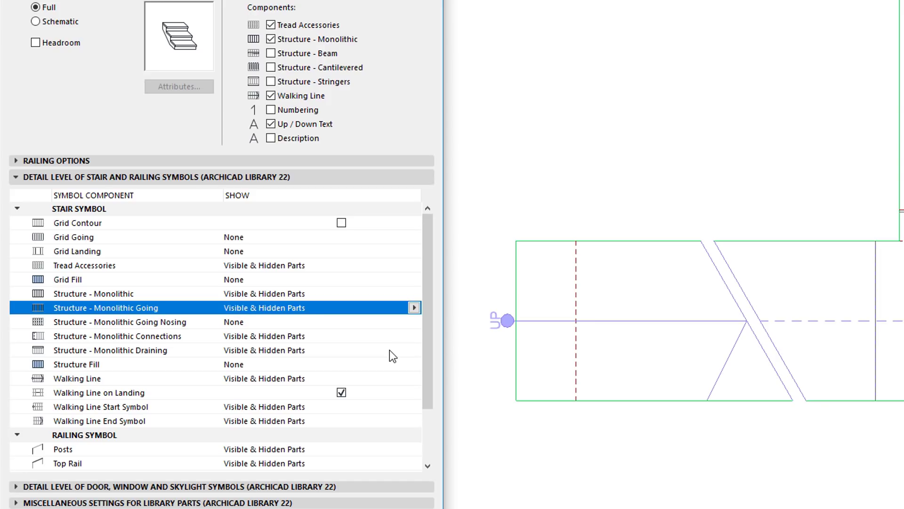
click(376, 320)
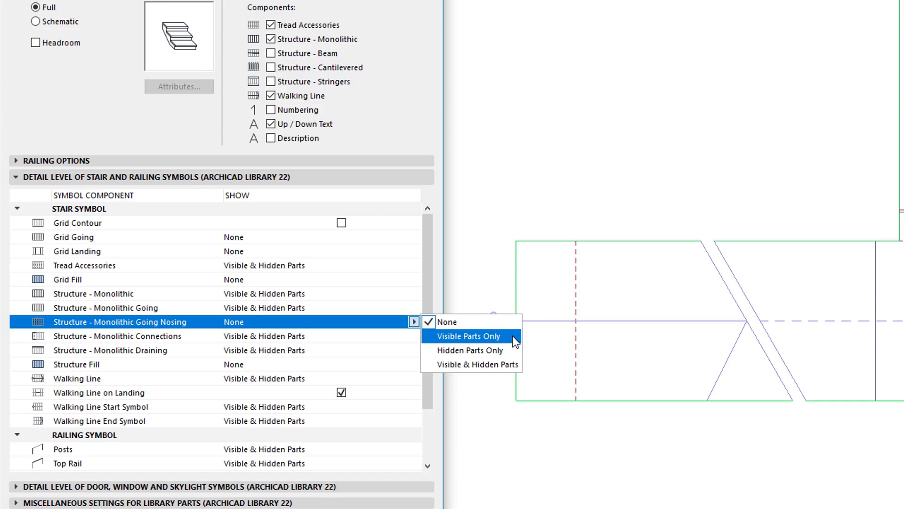
click(519, 365)
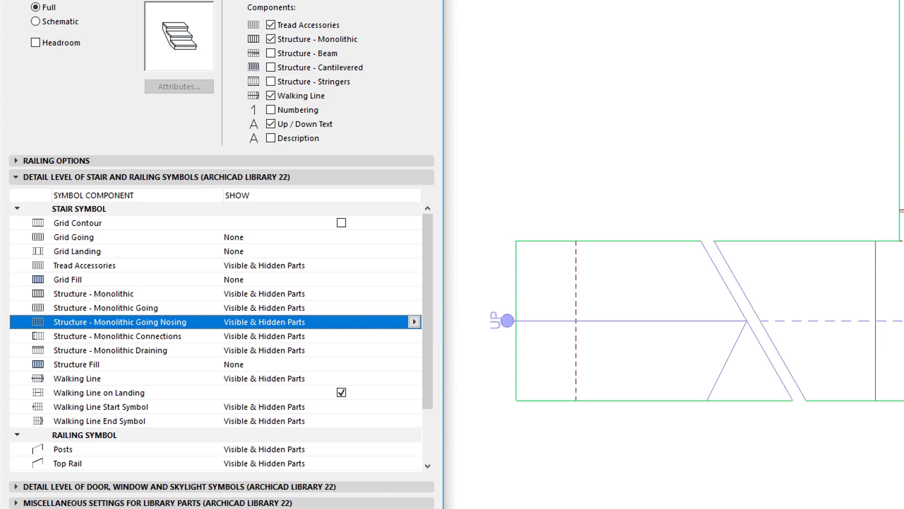
key(Return)
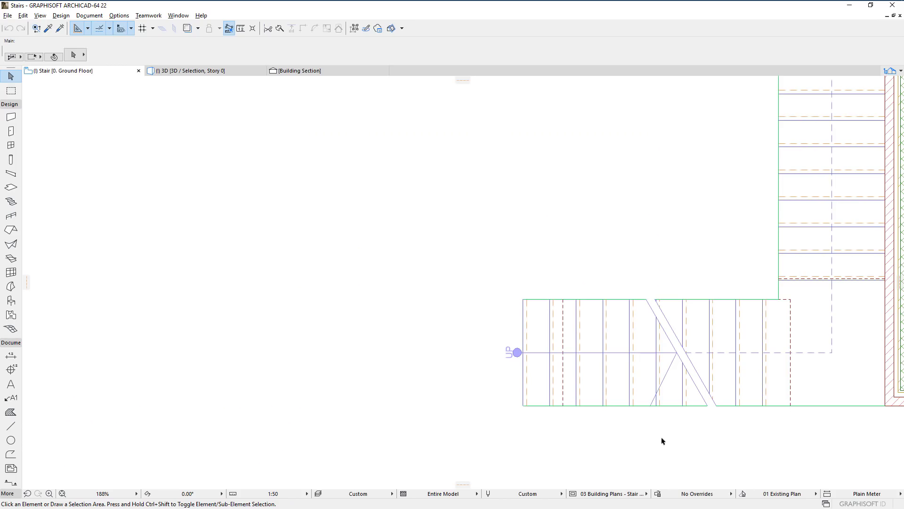
Step: Switch the plan to 03 Building Plans and back to Stair Structure, then view the stair in 3D
click(634, 494)
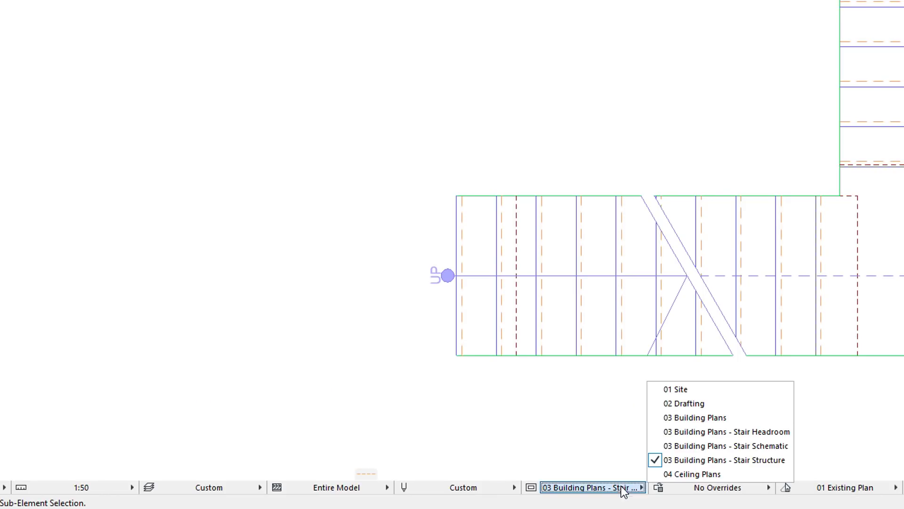
click(718, 419)
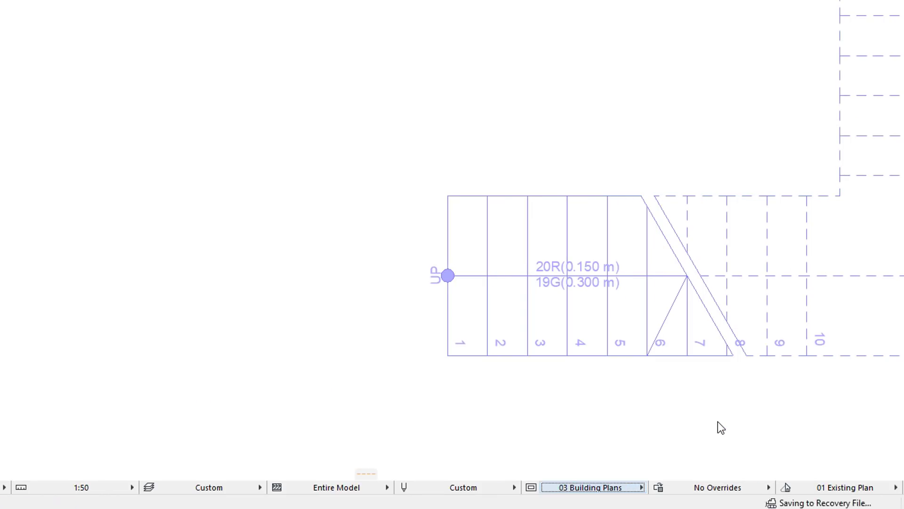
click(612, 489)
click(695, 458)
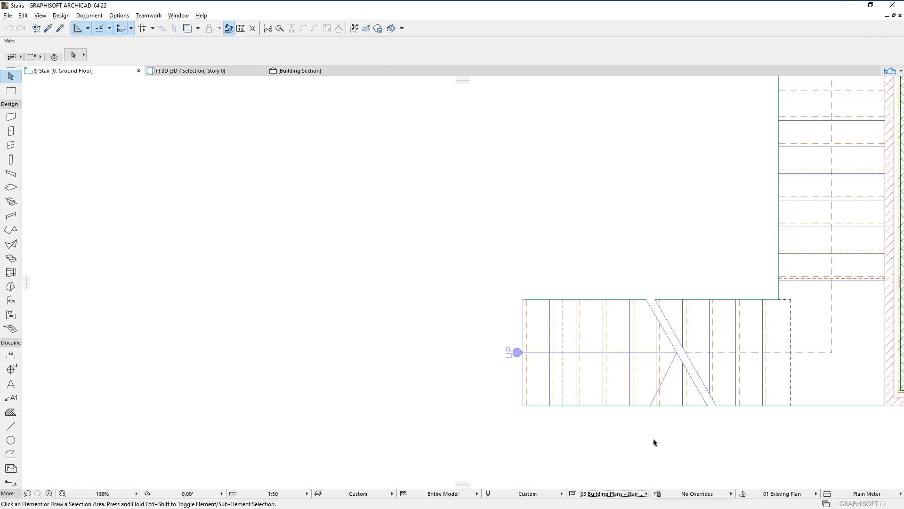
click(224, 73)
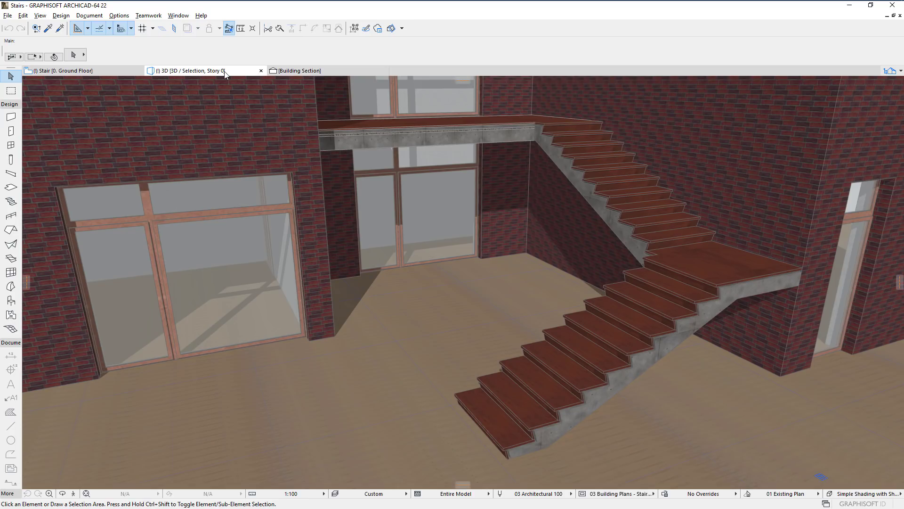